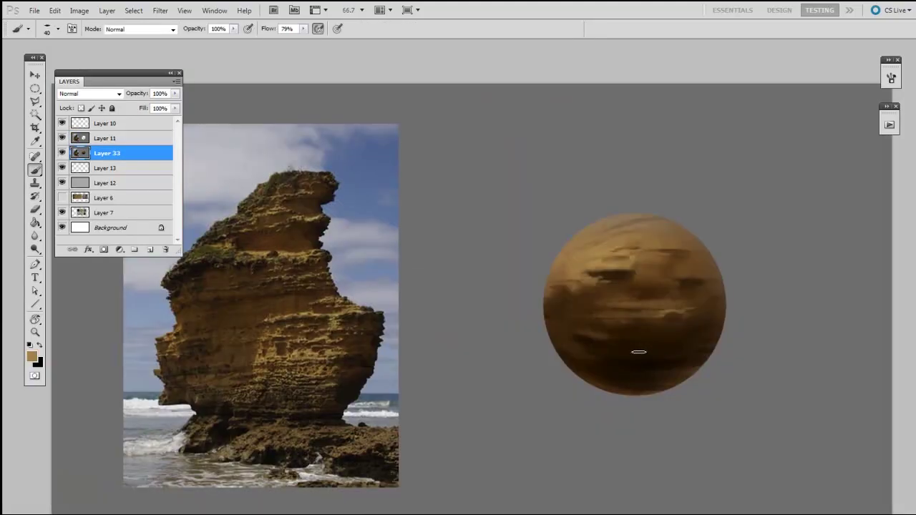
# Create a new layer above Layer 11 and sample the grey background beside the sphere.
pyautogui.moveTo(663, 323); pyautogui.dragTo(656, 321)
pyautogui.hotkey('ctrl', '+')
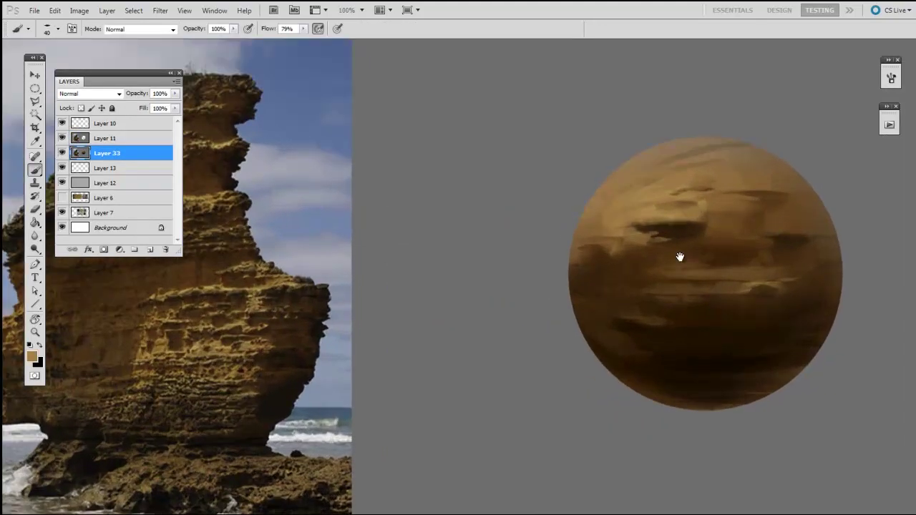
pyautogui.moveTo(737, 292); pyautogui.dragTo(564, 278)
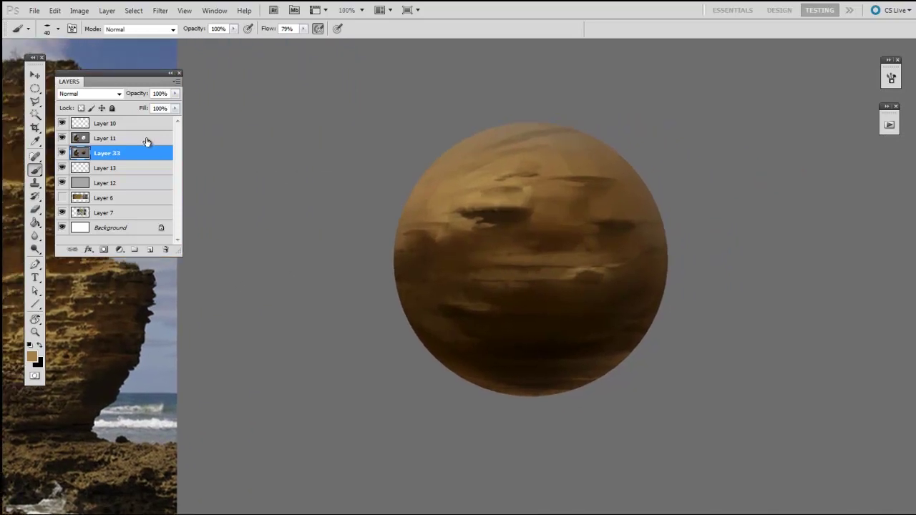
pyautogui.click(147, 139)
pyautogui.hotkey('ctrl', 'shift', 'alt', 'n')
pyautogui.keyDown('alt'); pyautogui.click(722, 241); pyautogui.keyUp('alt')
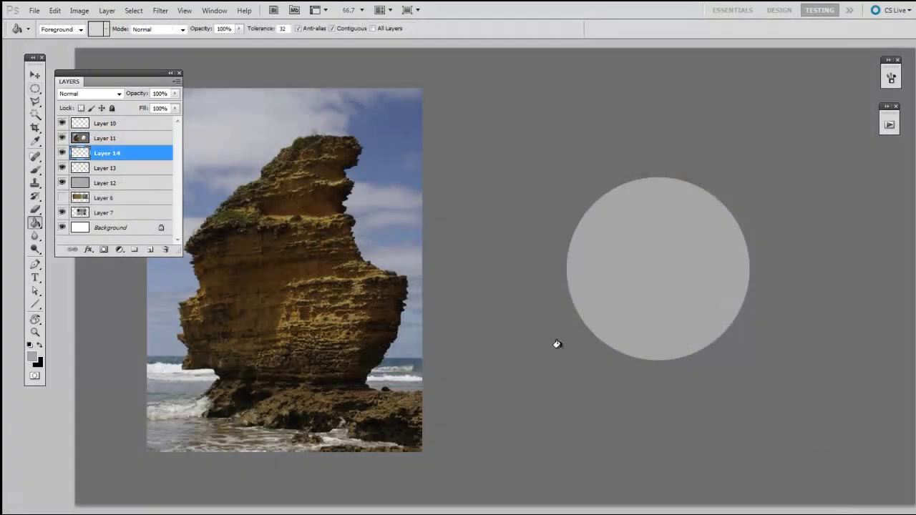
pyautogui.moveTo(599, 346); pyautogui.dragTo(583, 321)
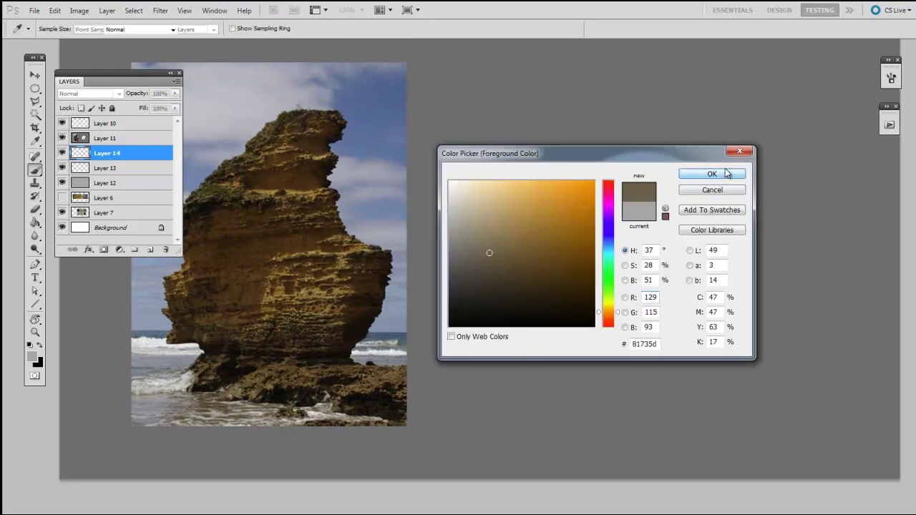
pyautogui.click(725, 173)
pyautogui.moveTo(510, 238)
pyautogui.mouseDown()
pyautogui.moveTo(586, 251)
pyautogui.moveTo(777, 311)
pyautogui.mouseUp()
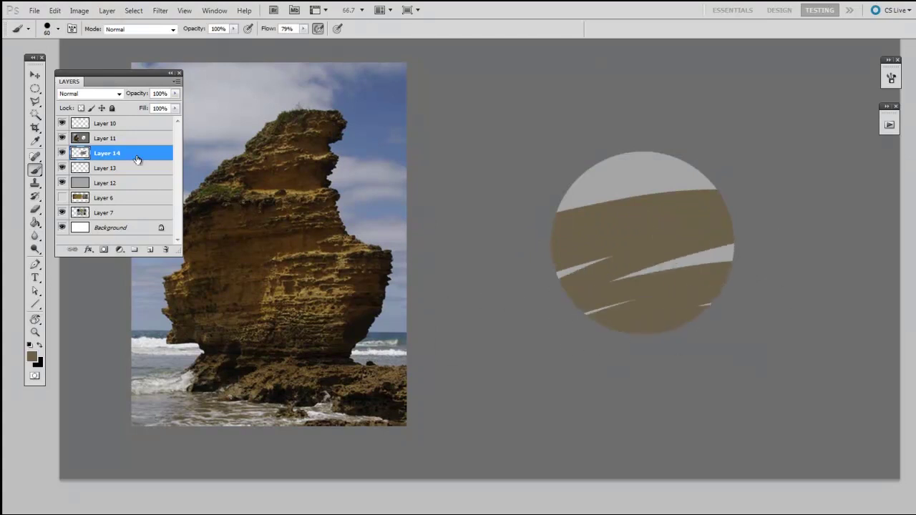
pyautogui.hotkey('ctrl', 'z')
# Prepare the soft round brush at 700 px with a dark brown sampled from the rock in the photo.
pyautogui.rightClick(494, 256)
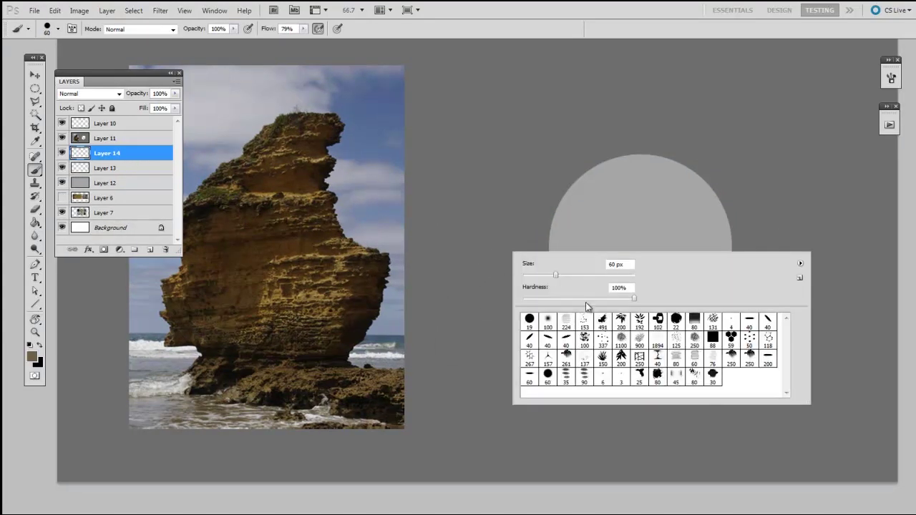
pyautogui.doubleClick(548, 320)
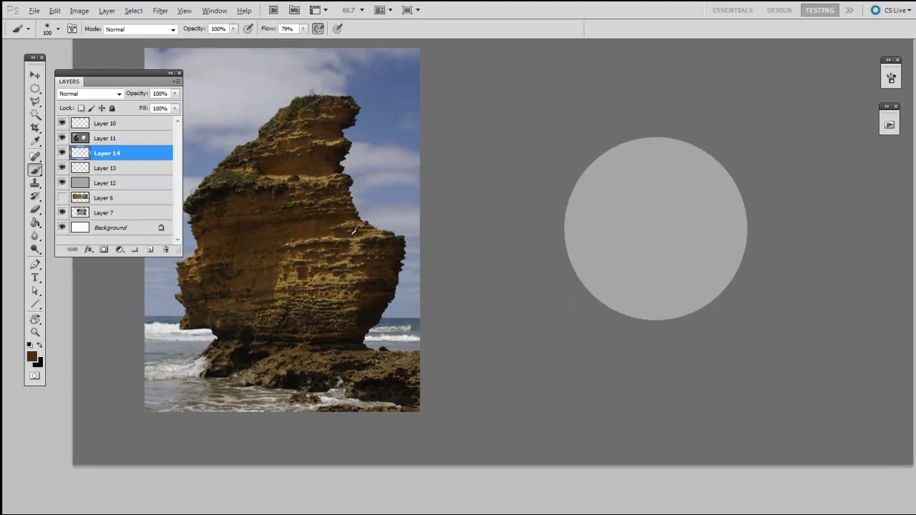
pyautogui.keyDown('alt'); pyautogui.click(357, 236); pyautogui.keyUp('alt')
pyautogui.press(']')
pyautogui.press(']')
pyautogui.press(']')
pyautogui.press(']')
pyautogui.press(']')
pyautogui.press(']')
pyautogui.press(']')
pyautogui.press(']')
pyautogui.press(']')
pyautogui.press(']')
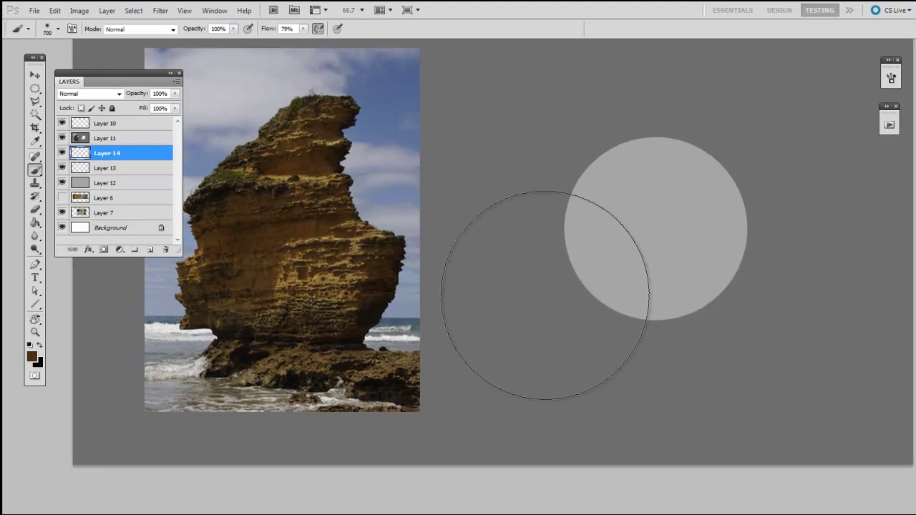
# Paint the dark brown softly over the sphere's lower half, reducing the brush to 500 px.
pyautogui.moveTo(546, 296); pyautogui.dragTo(730, 269)
pyautogui.press('[')
pyautogui.press('[')
pyautogui.press('[')
pyautogui.moveTo(663, 308)
pyautogui.mouseDown()
pyautogui.moveTo(754, 231)
pyautogui.moveTo(725, 259)
pyautogui.mouseUp()
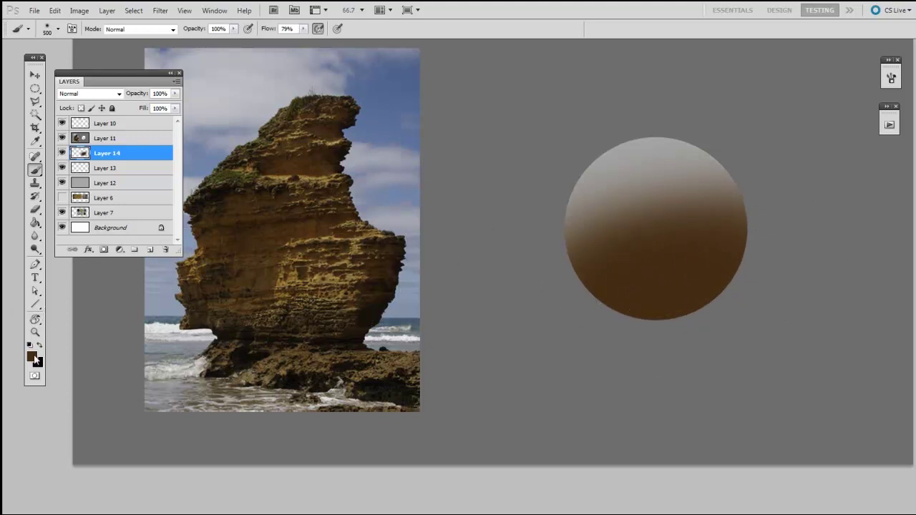
# Change the foreground colour to a lighter orange-brown and return to the Brush tool.
pyautogui.press('i')
pyautogui.click(31, 356)
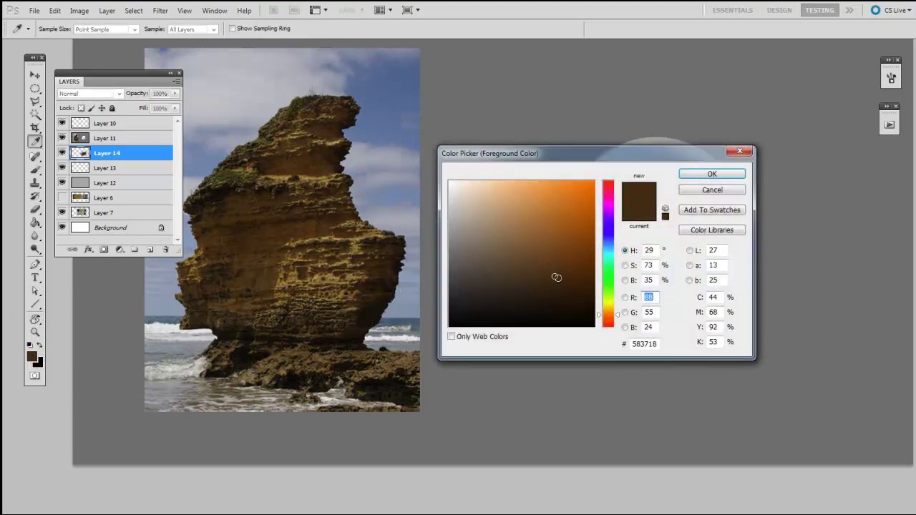
pyautogui.moveTo(556, 274)
pyautogui.mouseDown()
pyautogui.moveTo(560, 238)
pyautogui.moveTo(544, 222)
pyautogui.mouseUp()
pyautogui.click(697, 177)
pyautogui.press('b')
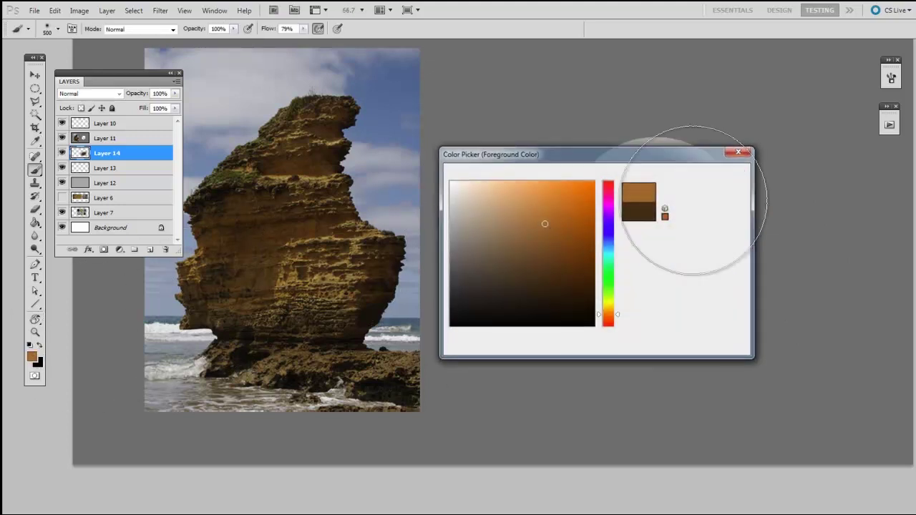
# Paint the sphere's upper half in the orange-brown with the soft brush at 400 px.
pyautogui.press('[')
pyautogui.press('[')
pyautogui.press('[')
pyautogui.press('[')
pyautogui.press('[')
pyautogui.press(']')
pyautogui.press(']')
pyautogui.press(']')
pyautogui.moveTo(695, 153)
pyautogui.mouseDown()
pyautogui.moveTo(601, 187)
pyautogui.moveTo(699, 176)
pyautogui.moveTo(665, 202)
pyautogui.moveTo(628, 209)
pyautogui.moveTo(745, 176)
pyautogui.moveTo(577, 259)
pyautogui.moveTo(628, 200)
pyautogui.moveTo(652, 194)
pyautogui.moveTo(726, 125)
pyautogui.moveTo(574, 239)
pyautogui.mouseUp()
pyautogui.press(']')
pyautogui.moveTo(731, 131); pyautogui.dragTo(646, 172)
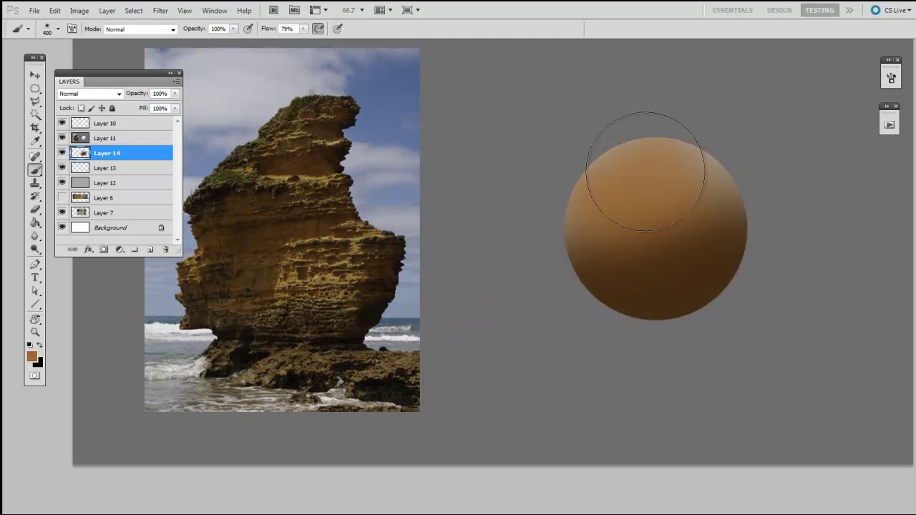
# Cover the sphere's remaining grey at the upper right edge with dark and light browns sampled from its surface.
pyautogui.keyDown('alt'); pyautogui.click(674, 271); pyautogui.keyUp('alt')
pyautogui.moveTo(677, 268)
pyautogui.mouseDown()
pyautogui.moveTo(719, 257)
pyautogui.moveTo(740, 205)
pyautogui.mouseUp()
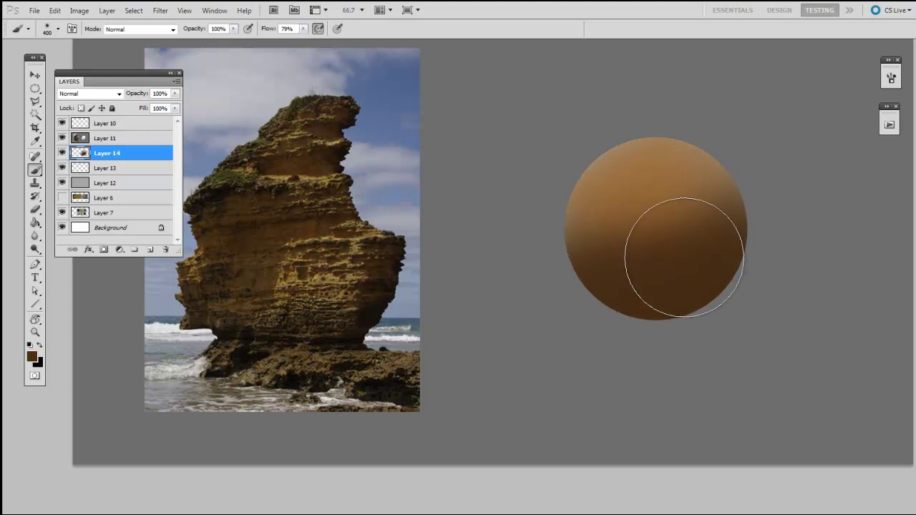
pyautogui.keyDown('alt'); pyautogui.click(662, 159); pyautogui.keyUp('alt')
pyautogui.moveTo(689, 153)
pyautogui.mouseDown()
pyautogui.moveTo(710, 242)
pyautogui.moveTo(666, 231)
pyautogui.moveTo(749, 180)
pyautogui.mouseUp()
# Soften the transition between the sphere's light and dark halves with sampled browns and a 400 px brush.
pyautogui.keyDown('alt'); pyautogui.click(710, 222); pyautogui.keyUp('alt')
pyautogui.press(']')
pyautogui.keyDown('alt'); pyautogui.click(642, 266); pyautogui.keyUp('alt')
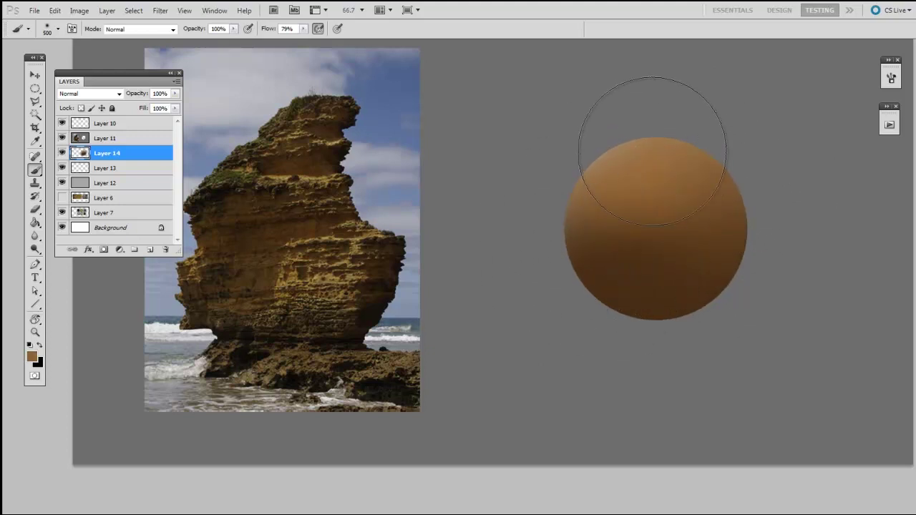
pyautogui.press('[')
pyautogui.press('[')
pyautogui.keyDown('alt'); pyautogui.click(677, 270); pyautogui.keyUp('alt')
pyautogui.press(']')
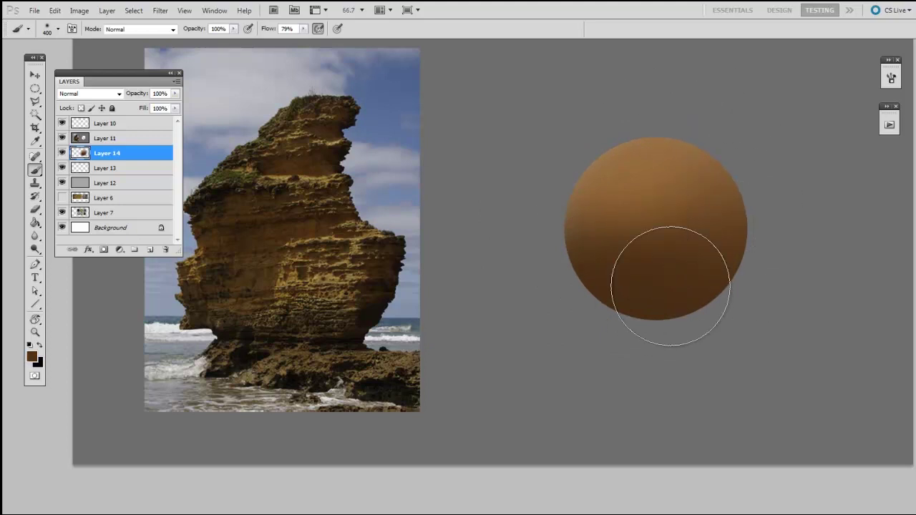
pyautogui.moveTo(671, 283); pyautogui.dragTo(741, 197)
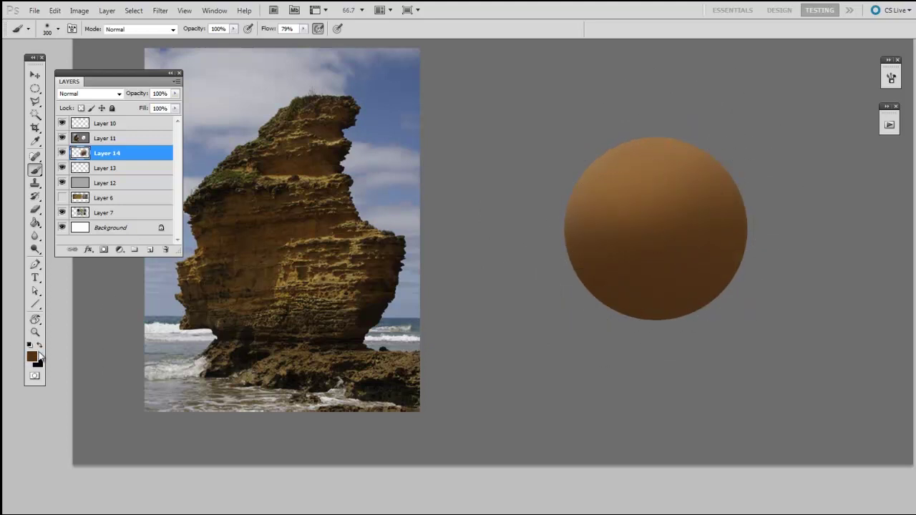
# Set the foreground colour to dark brown #48290c and deepen the shadow across the sphere's lower half.
pyautogui.click(32, 355)
pyautogui.click(570, 284)
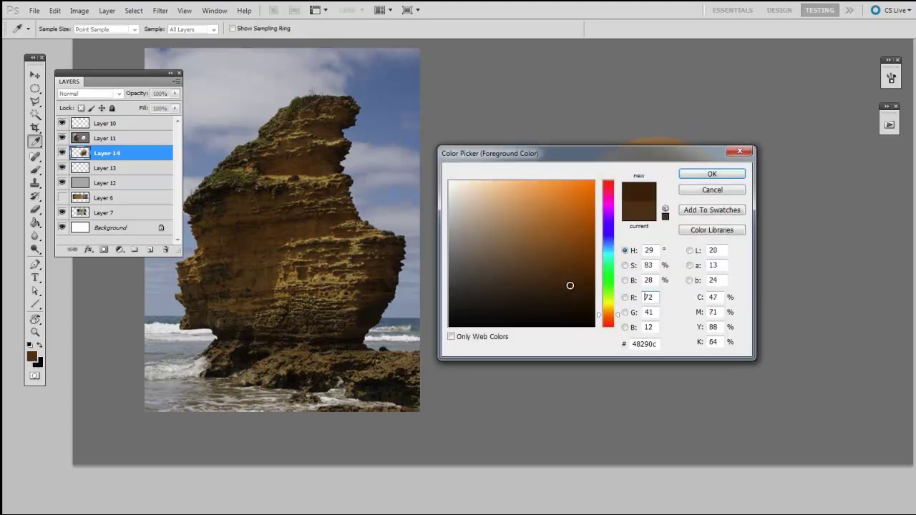
pyautogui.click(708, 174)
pyautogui.press('[')
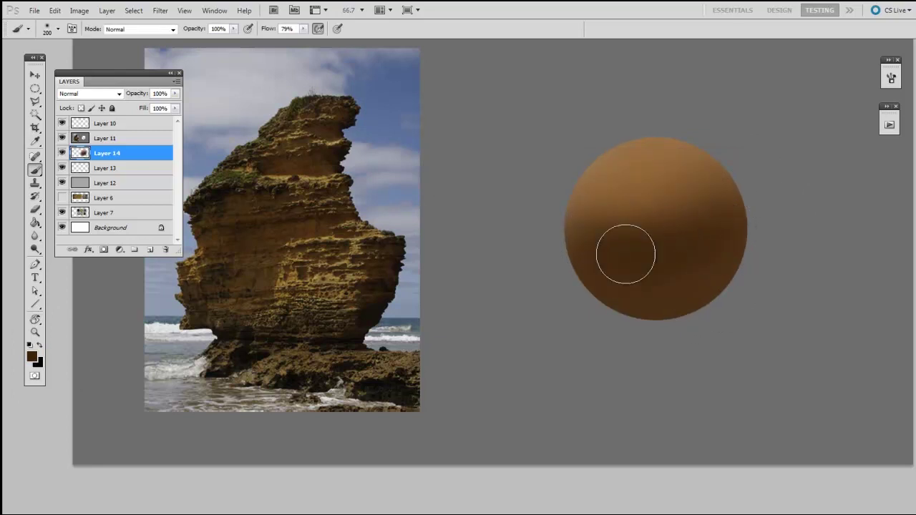
pyautogui.press(']')
pyautogui.press(']')
pyautogui.press(']')
pyautogui.press(']')
pyautogui.moveTo(630, 272); pyautogui.dragTo(732, 198)
pyautogui.press('[')
pyautogui.press('[')
# On a new layer, paint light-brown reflected light along the sphere's lower right edge and darken its left side.
pyautogui.hotkey('ctrl', 'alt', 'shift', 'n')
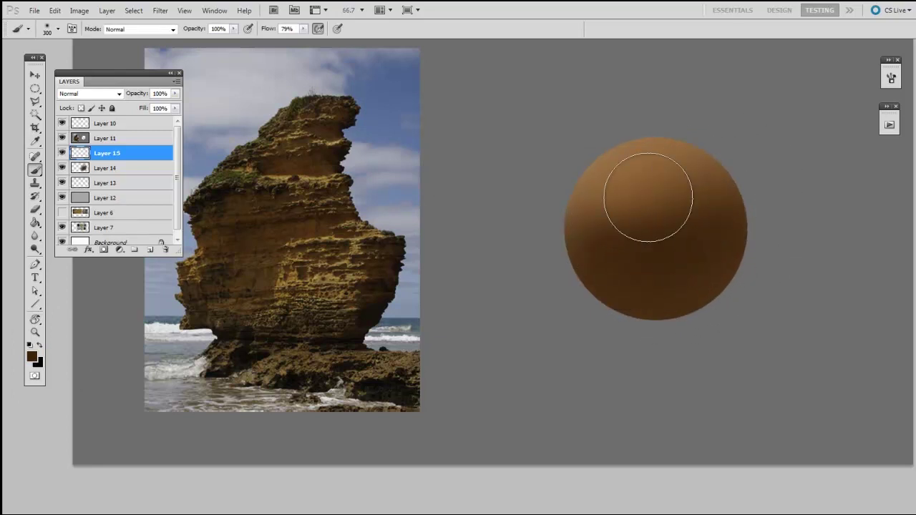
pyautogui.keyDown('alt'); pyautogui.click(646, 190); pyautogui.keyUp('alt')
pyautogui.press('[')
pyautogui.press('[')
pyautogui.press('[')
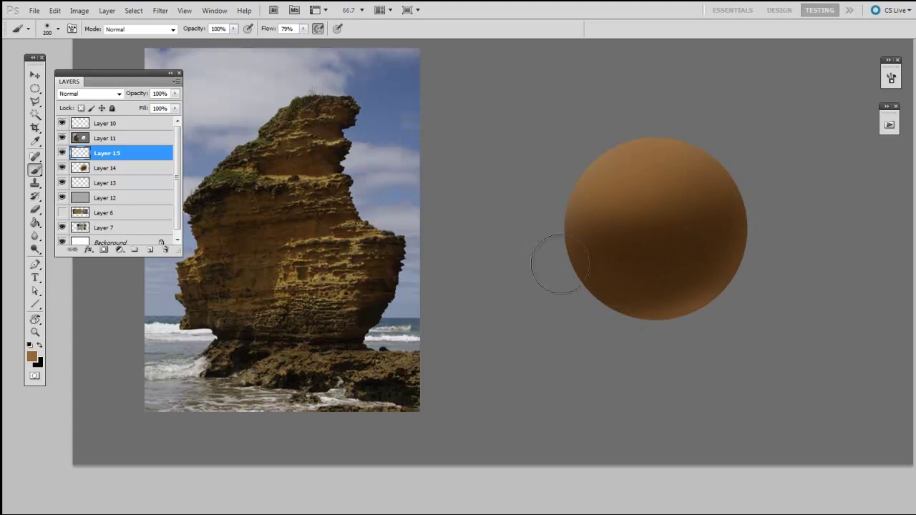
pyautogui.keyDown('alt'); pyautogui.click(666, 251); pyautogui.keyUp('alt')
pyautogui.moveTo(545, 247)
pyautogui.mouseDown()
pyautogui.moveTo(504, 252)
pyautogui.moveTo(630, 237)
pyautogui.mouseUp()
# Add another new layer and choose the flat horizontal 40 px brush tip.
pyautogui.hotkey('ctrl', 'alt', 'shift', 'n')
pyautogui.rightClick(661, 229)
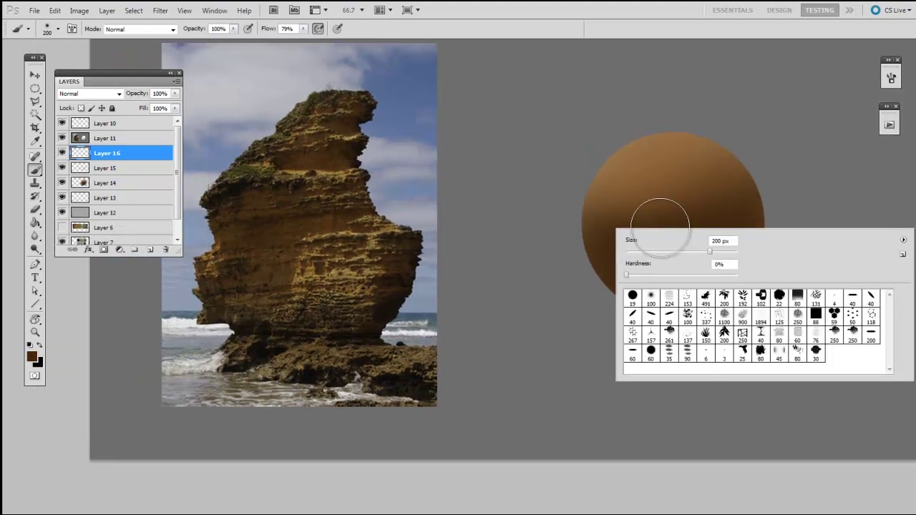
pyautogui.click(849, 298)
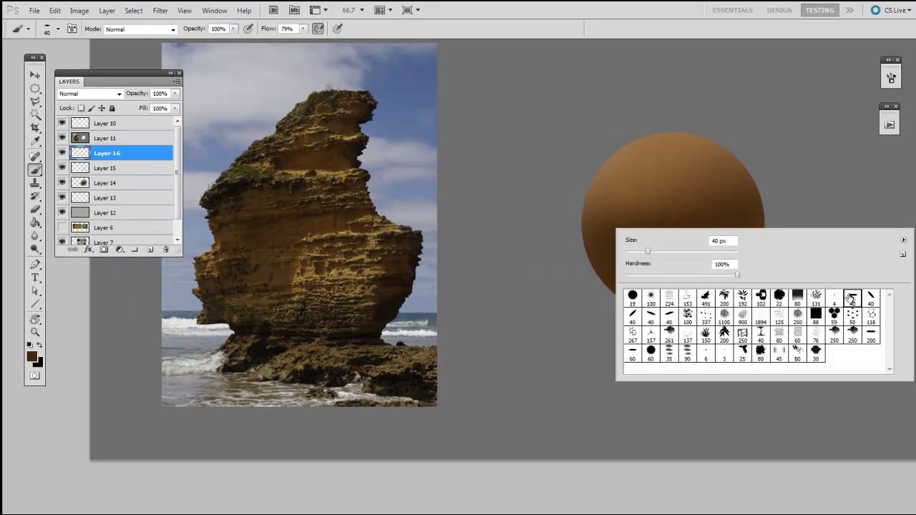
pyautogui.moveTo(563, 250); pyautogui.dragTo(559, 254)
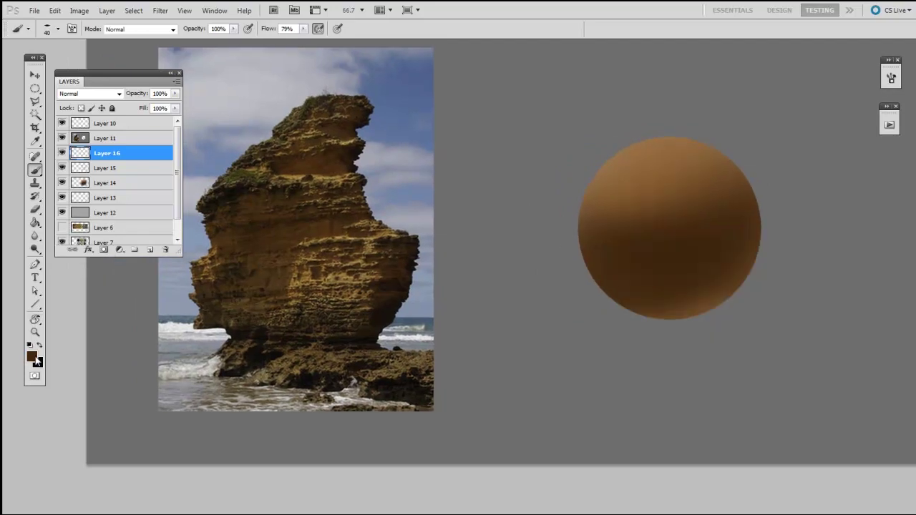
# Pick a dark brown based on the sphere's shaded area and paint flat strokes across its lower half at 90 px.
pyautogui.click(32, 356)
pyautogui.moveTo(669, 152); pyautogui.dragTo(543, 153)
pyautogui.click(691, 223)
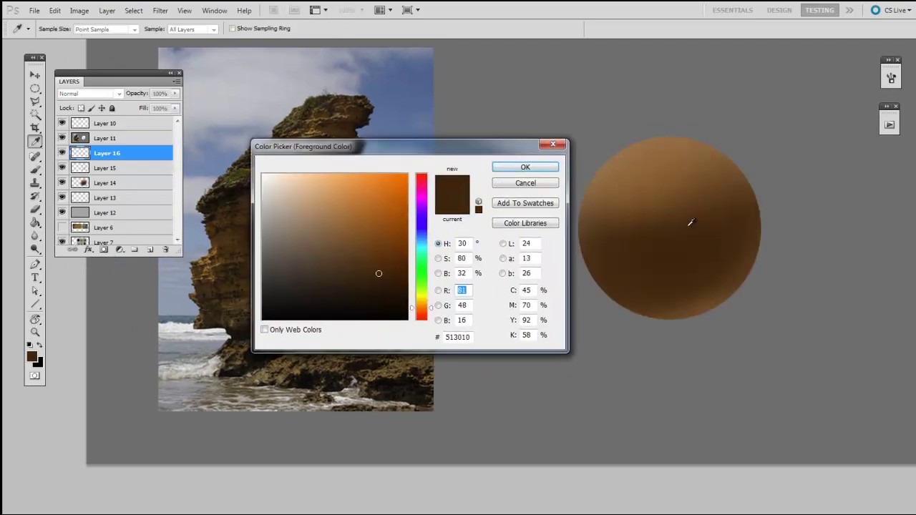
pyautogui.press('Return')
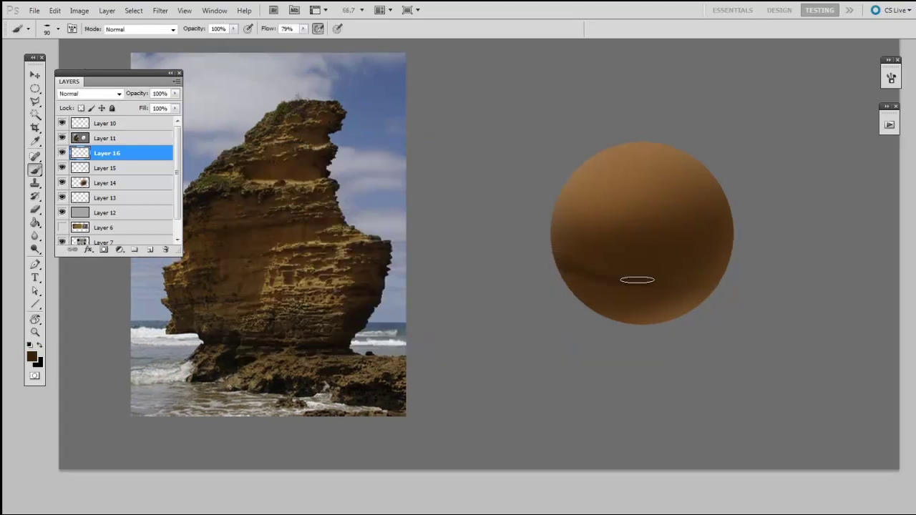
pyautogui.moveTo(564, 252)
pyautogui.mouseDown()
pyautogui.moveTo(639, 289)
pyautogui.moveTo(686, 289)
pyautogui.mouseUp()
pyautogui.moveTo(718, 258); pyautogui.dragTo(579, 225)
pyautogui.press('[')
pyautogui.press('[')
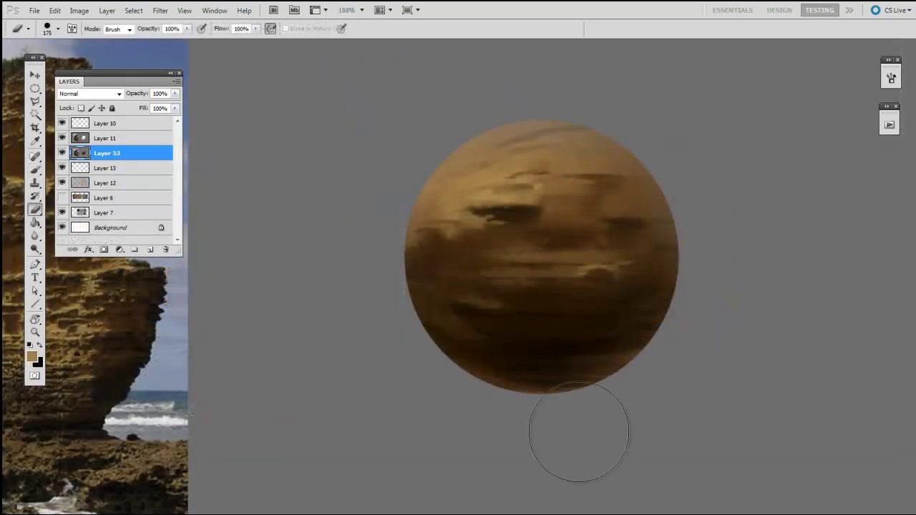
# Switch from the eraser to the Brush tool and choose the flat 40 px tip.
pyautogui.press('b')
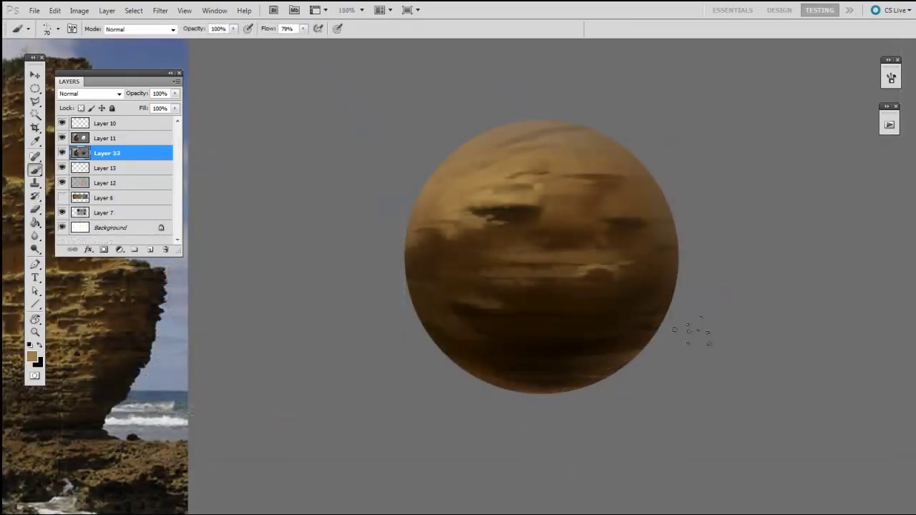
pyautogui.rightClick(696, 329)
pyautogui.click(852, 398)
pyautogui.press('Return')
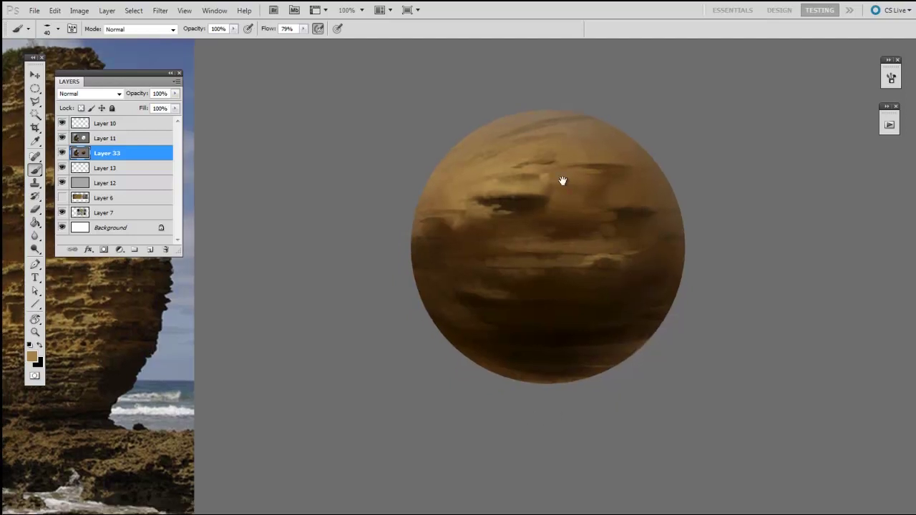
# Add a new layer above Layer 11 and pick up the background grey for reshaping the silhouette.
pyautogui.moveTo(560, 180); pyautogui.dragTo(689, 194)
pyautogui.hotkey('ctrl', '-')
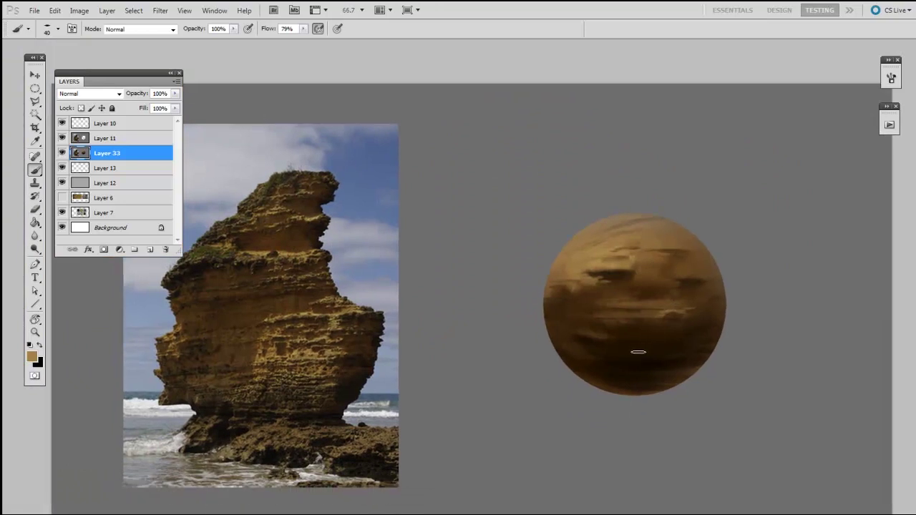
pyautogui.moveTo(666, 334); pyautogui.dragTo(653, 304)
pyautogui.hotkey('ctrl', '+')
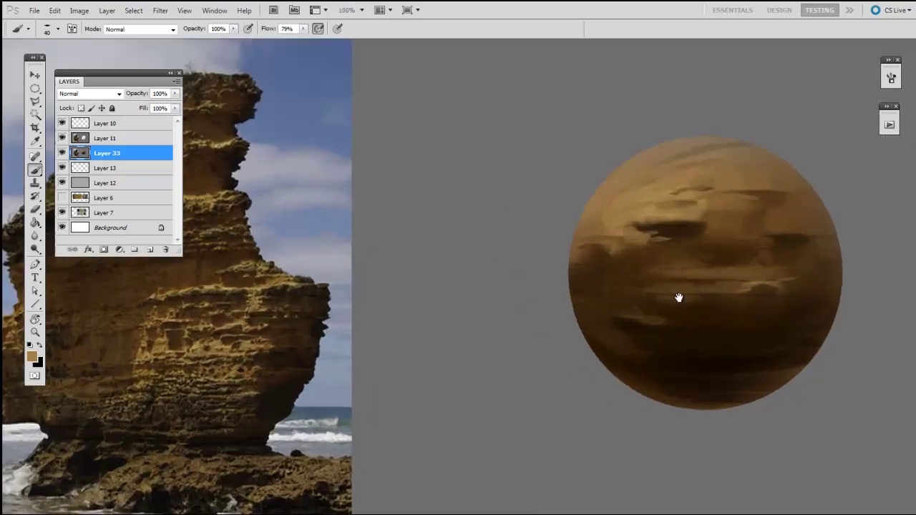
pyautogui.moveTo(754, 285)
pyautogui.mouseDown()
pyautogui.moveTo(637, 264)
pyautogui.moveTo(579, 275)
pyautogui.mouseUp()
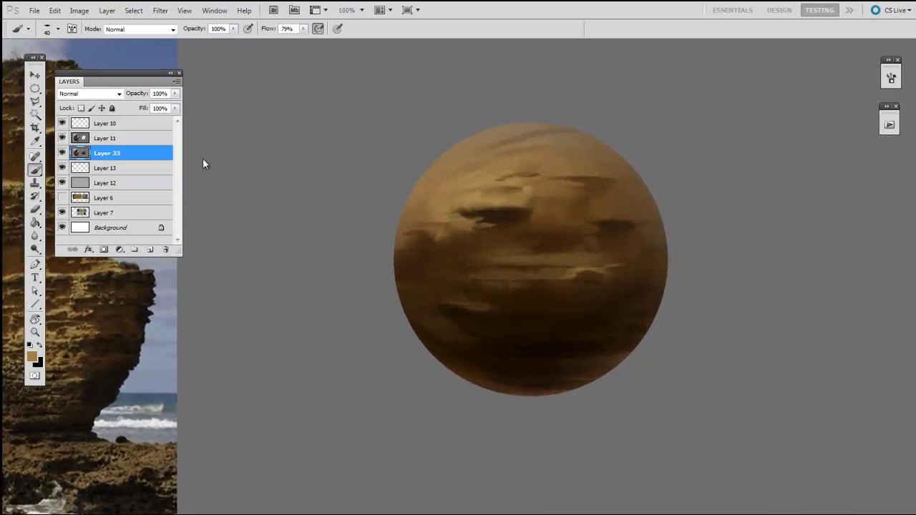
pyautogui.click(164, 138)
pyautogui.hotkey('ctrl', 'shift', 'alt', 'n')
pyautogui.keyDown('alt'); pyautogui.click(714, 237); pyautogui.keyUp('alt')
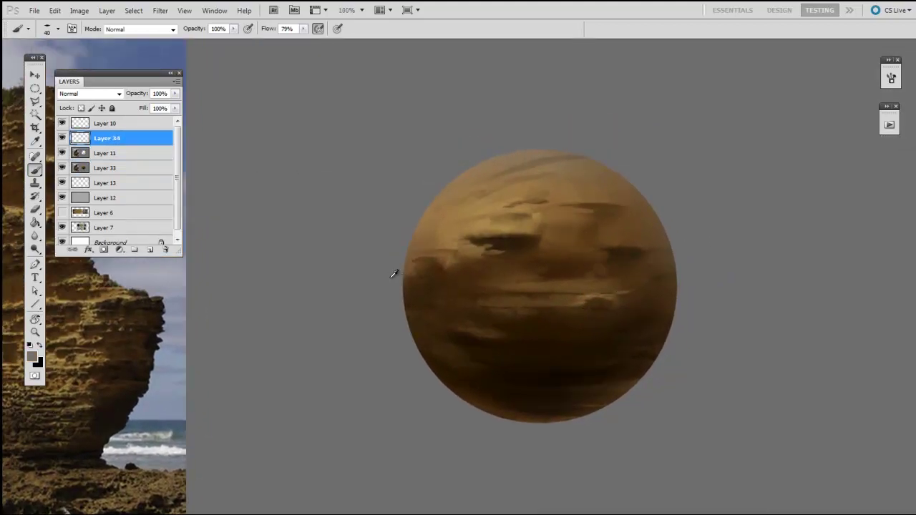
# Break up the sphere's left edge with background-grey strokes, reducing the flat brush to 6 px.
pyautogui.moveTo(405, 288); pyautogui.dragTo(399, 294)
pyautogui.moveTo(499, 309); pyautogui.dragTo(529, 261)
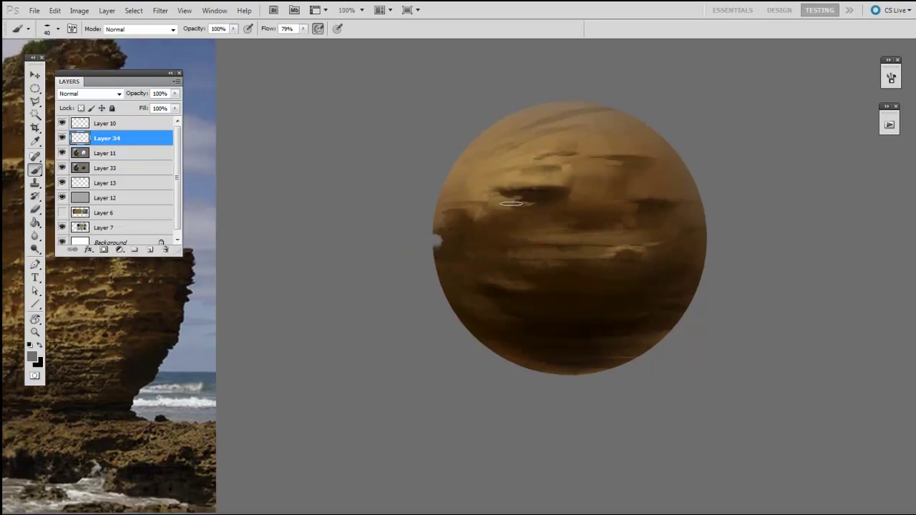
pyautogui.press(']')
pyautogui.press('[')
pyautogui.press('[')
pyautogui.press('[')
pyautogui.press('[')
pyautogui.press('[')
pyautogui.moveTo(433, 262); pyautogui.dragTo(462, 307)
# Chip small grey notches into the sphere's right edge and refine the left edge with a 10 px brush.
pyautogui.moveTo(709, 370); pyautogui.dragTo(710, 357)
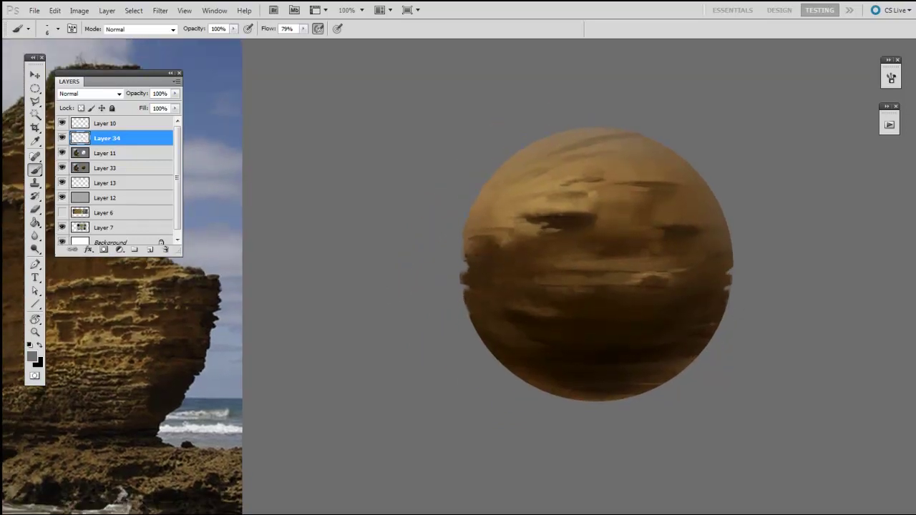
pyautogui.moveTo(729, 307); pyautogui.dragTo(714, 321)
pyautogui.moveTo(745, 294); pyautogui.dragTo(808, 238)
pyautogui.moveTo(742, 245); pyautogui.dragTo(766, 273)
pyautogui.press(']')
pyautogui.press(']')
pyautogui.moveTo(549, 221); pyautogui.dragTo(546, 216)
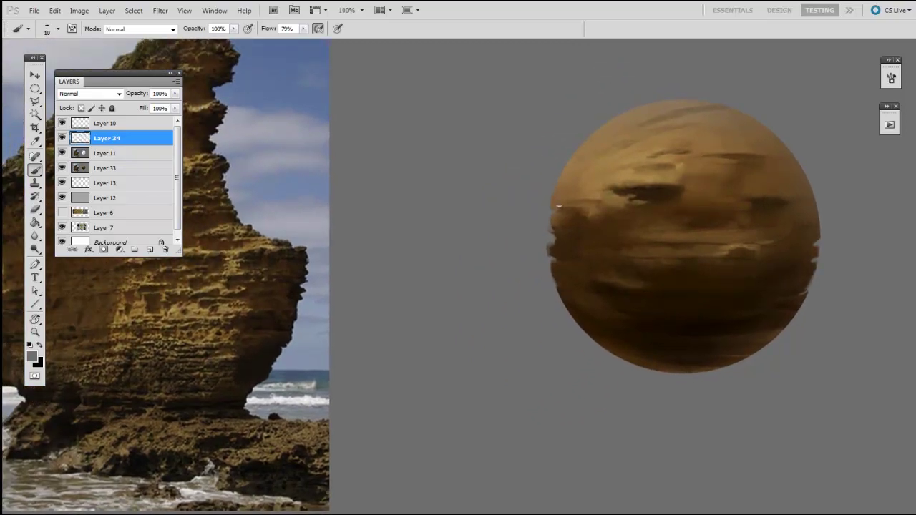
pyautogui.press(']')
pyautogui.moveTo(806, 234); pyautogui.dragTo(809, 235)
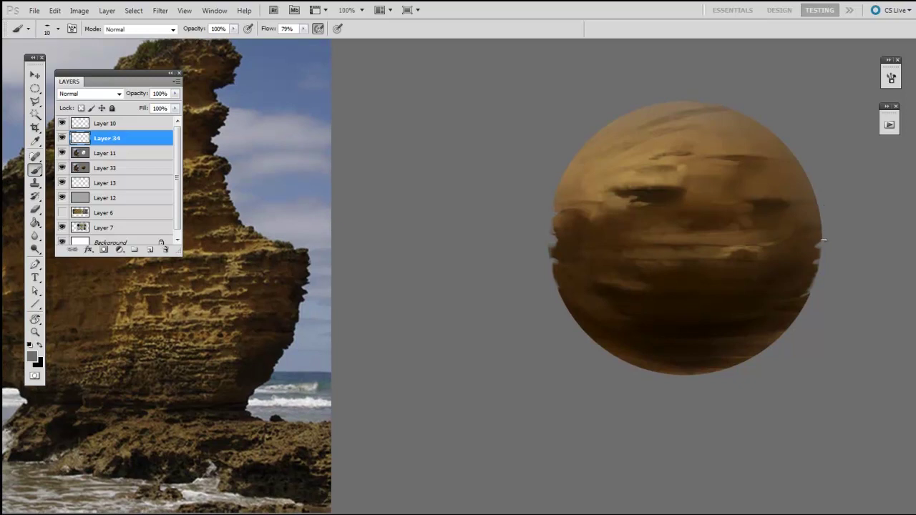
# Extend a small rock ledge past the sphere's right edge with a brown sampled from its surface.
pyautogui.press(']')
pyautogui.press(']')
pyautogui.press(']')
pyautogui.keyDown('alt'); pyautogui.click(801, 219); pyautogui.keyUp('alt')
pyautogui.moveTo(801, 217); pyautogui.dragTo(814, 215)
# Trim around the ledge on the right edge with sampled background grey and a smaller brush.
pyautogui.keyDown('alt'); pyautogui.click(832, 214); pyautogui.keyUp('alt')
pyautogui.press('[')
pyautogui.press('[')
pyautogui.press('[')
pyautogui.moveTo(711, 219); pyautogui.dragTo(722, 241)
pyautogui.moveTo(628, 214); pyautogui.dragTo(662, 191)
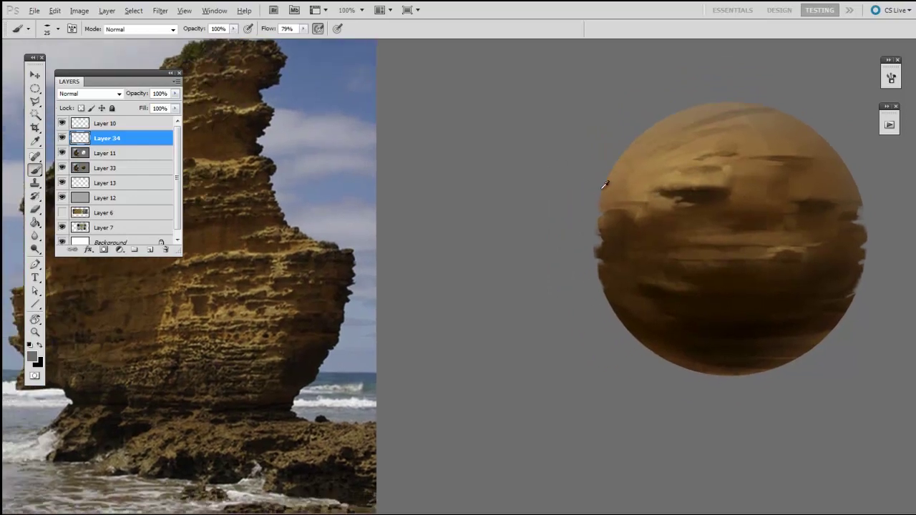
# Paint a thin dark crack from the sphere's left edge towards the dark recess, blending it with sampled surface colours.
pyautogui.keyDown('alt'); pyautogui.click(613, 217); pyautogui.keyUp('alt')
pyautogui.press('[')
pyautogui.press('[')
pyautogui.press('[')
pyautogui.moveTo(614, 213)
pyautogui.mouseDown()
pyautogui.moveTo(674, 202)
pyautogui.moveTo(616, 211)
pyautogui.moveTo(667, 212)
pyautogui.moveTo(692, 189)
pyautogui.moveTo(654, 209)
pyautogui.moveTo(682, 208)
pyautogui.mouseUp()
pyautogui.keyDown('alt'); pyautogui.click(692, 190); pyautogui.keyUp('alt')
pyautogui.keyDown('alt'); pyautogui.click(659, 207); pyautogui.keyUp('alt')
pyautogui.press(']')
pyautogui.keyDown('alt'); pyautogui.click(671, 201); pyautogui.keyUp('alt')
pyautogui.moveTo(757, 220); pyautogui.dragTo(744, 206)
# Notch the sphere's upper right edge with background grey and add dark rock detail beside it.
pyautogui.keyDown('alt'); pyautogui.click(576, 131); pyautogui.keyUp('alt')
pyautogui.moveTo(694, 280); pyautogui.dragTo(602, 261)
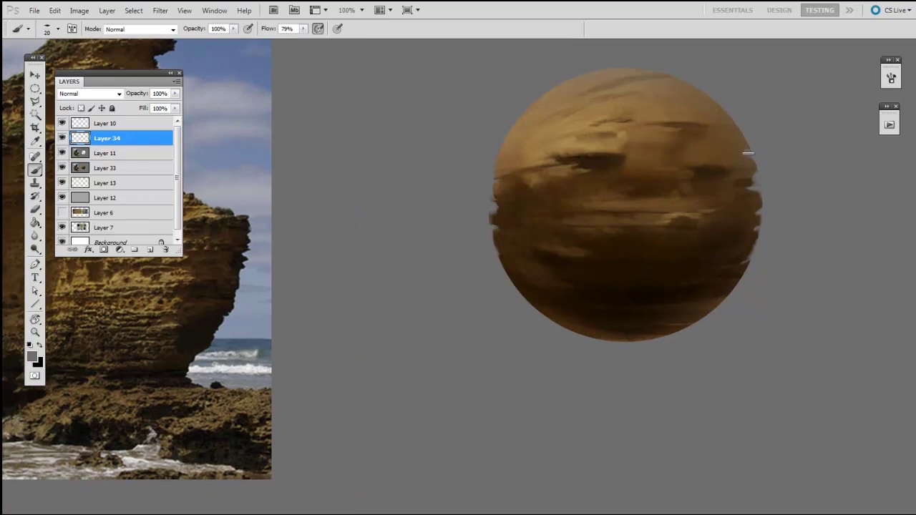
pyautogui.keyDown('alt'); pyautogui.click(715, 165); pyautogui.keyUp('alt')
pyautogui.press('[')
pyautogui.press('[')
pyautogui.keyDown('alt'); pyautogui.click(755, 147); pyautogui.keyUp('alt')
pyautogui.moveTo(756, 146)
pyautogui.mouseDown()
pyautogui.moveTo(747, 147)
pyautogui.moveTo(820, 149)
pyautogui.mouseUp()
# Sample a dark brown and paint a thin crack across the sphere's upper right with an 8 px brush.
pyautogui.keyDown('alt'); pyautogui.click(668, 154); pyautogui.keyUp('alt')
pyautogui.press('[')
pyautogui.press('[')
pyautogui.press('[')
pyautogui.press('[')
pyautogui.press('[')
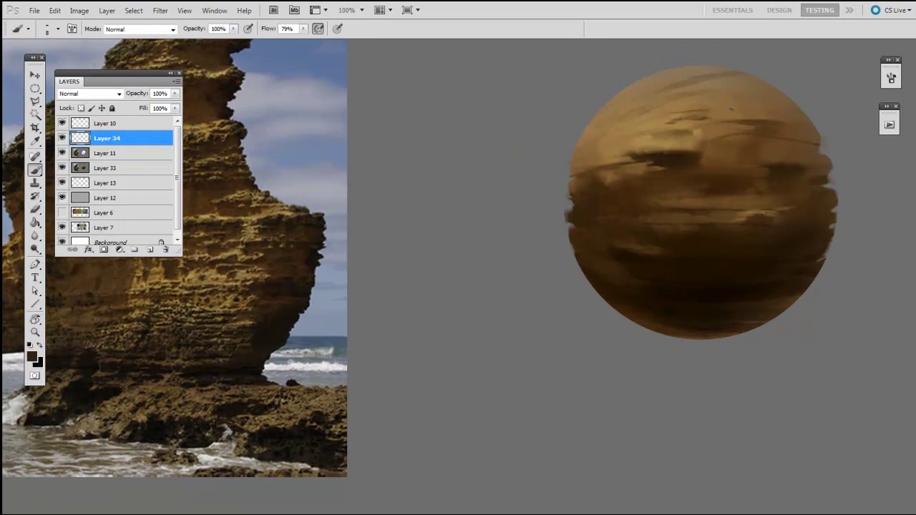
pyautogui.moveTo(757, 108); pyautogui.dragTo(812, 122)
pyautogui.moveTo(752, 229); pyautogui.dragTo(743, 246)
# Sample the background grey and enlarge the flat brush to 25 px for cutting into the upper right edge.
pyautogui.keyDown('alt'); pyautogui.click(800, 111); pyautogui.keyUp('alt')
pyautogui.press(']')
pyautogui.press(']')
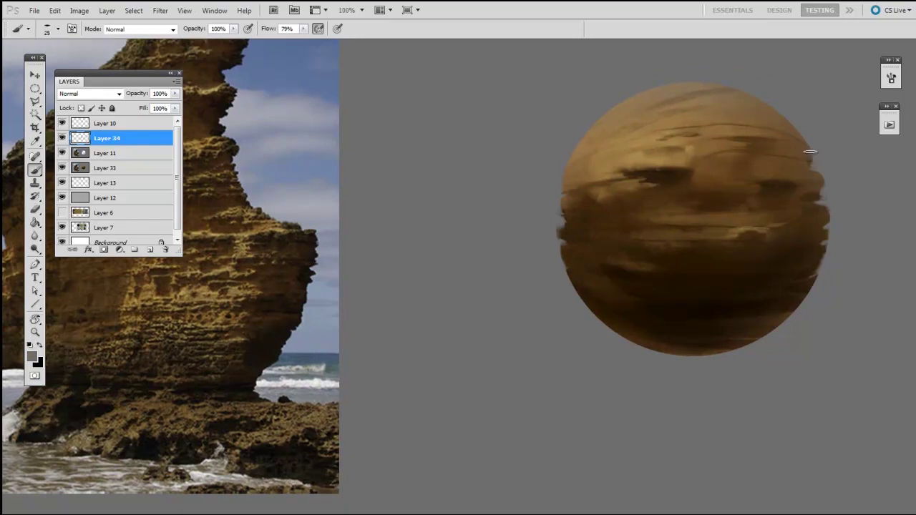